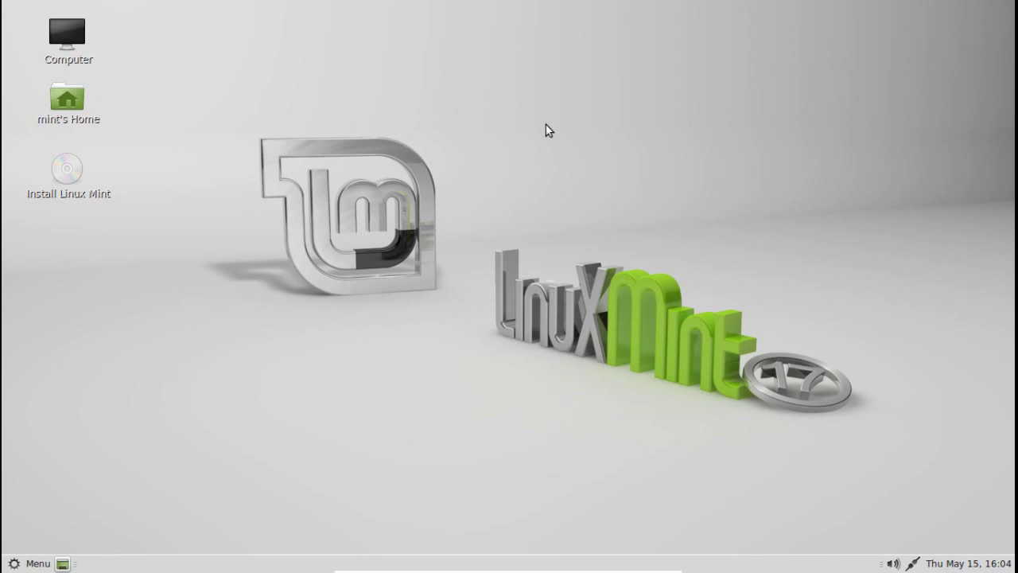
- Review the available themes and desktop backgrounds in Appearance Preferences, and close the window without changing anything
right_click(545, 125)
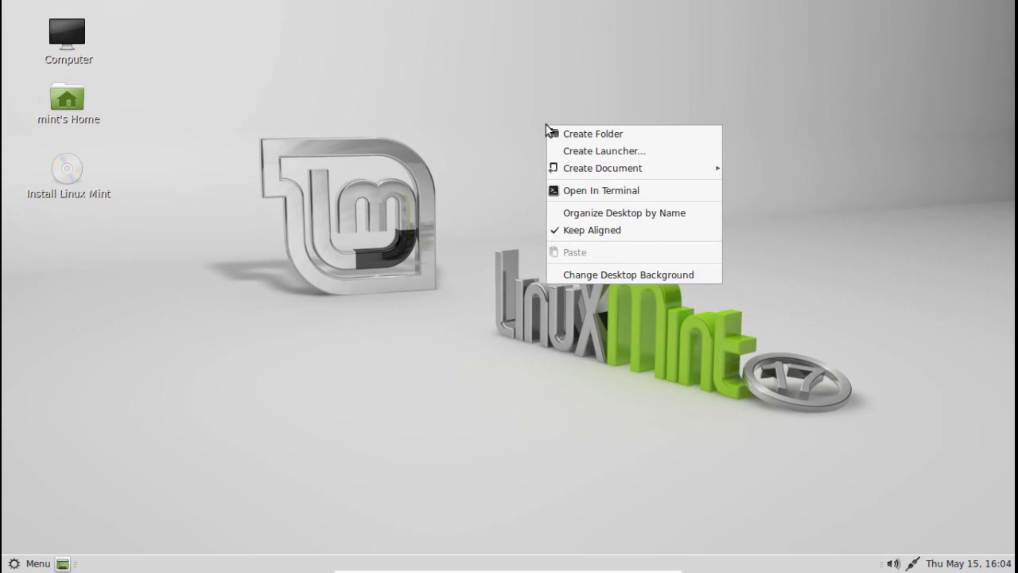
left_click(606, 274)
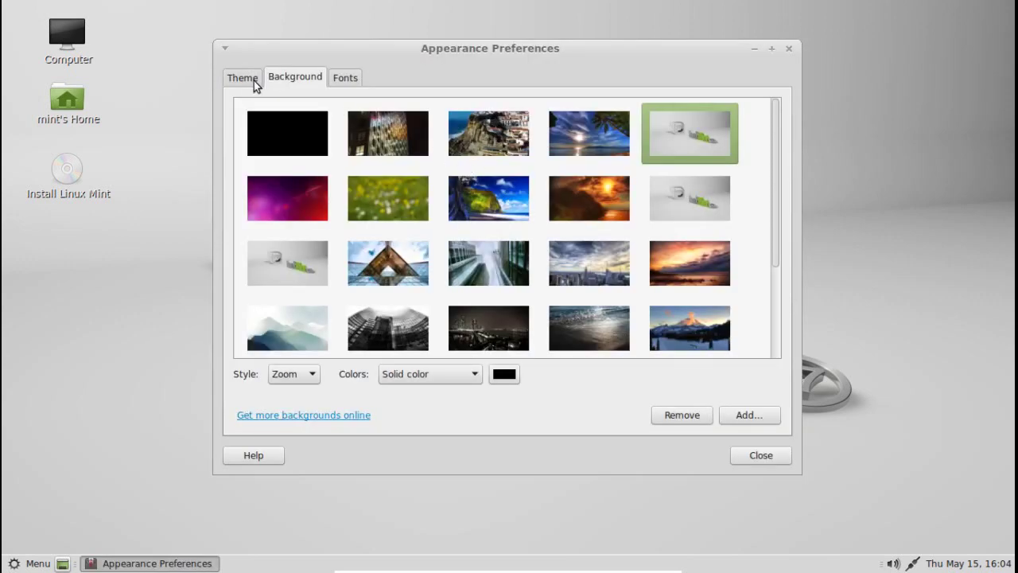
left_click(250, 80)
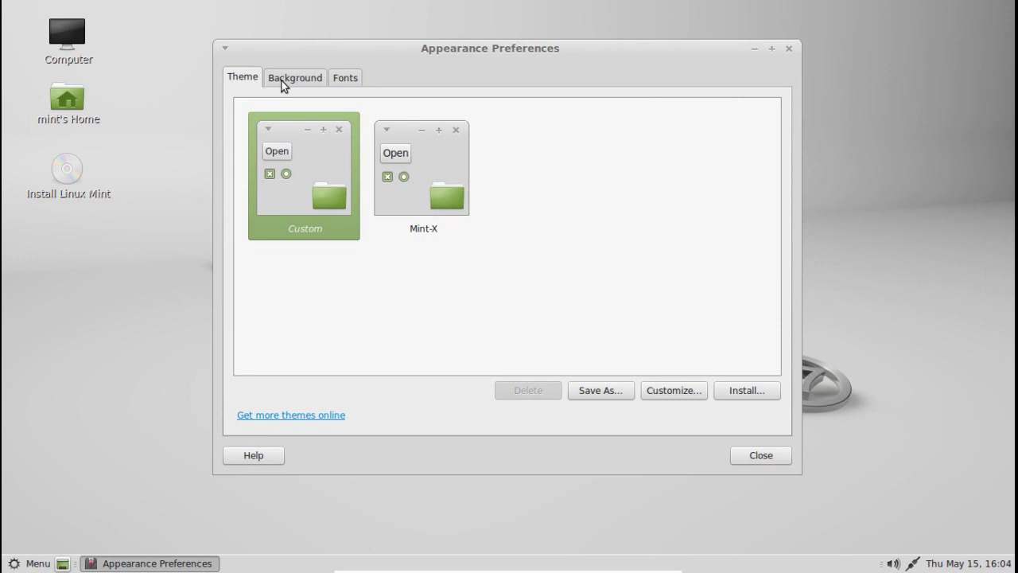
left_click(287, 84)
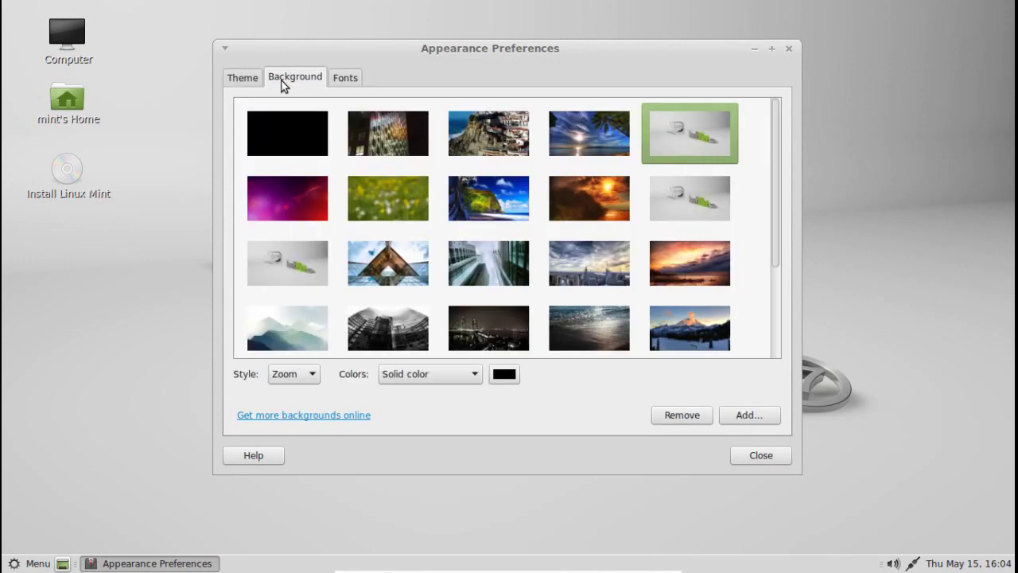
left_click(760, 457)
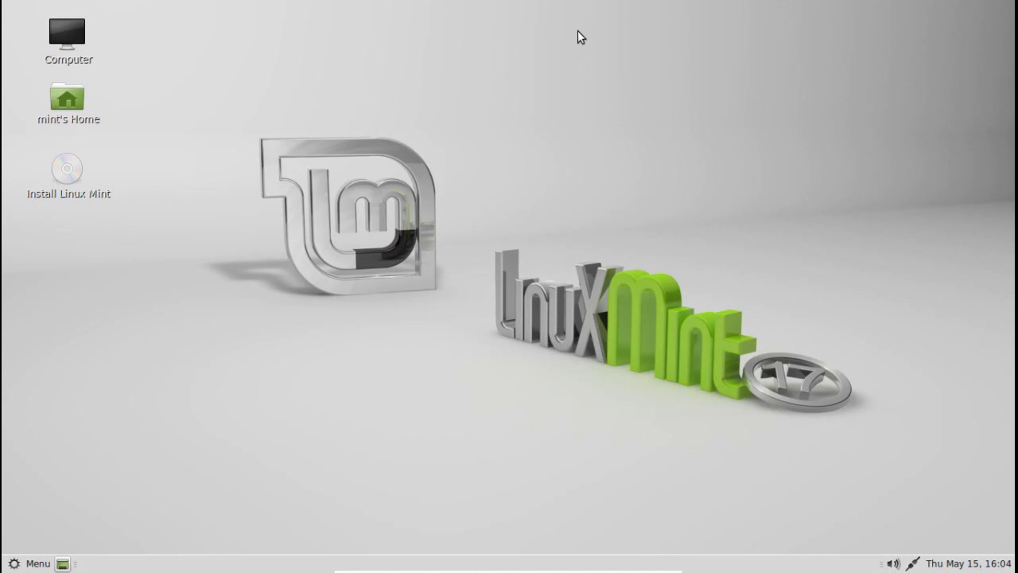
- Review the general, locations and weather settings in the panel clock's preferences, and close them
right_click(971, 564)
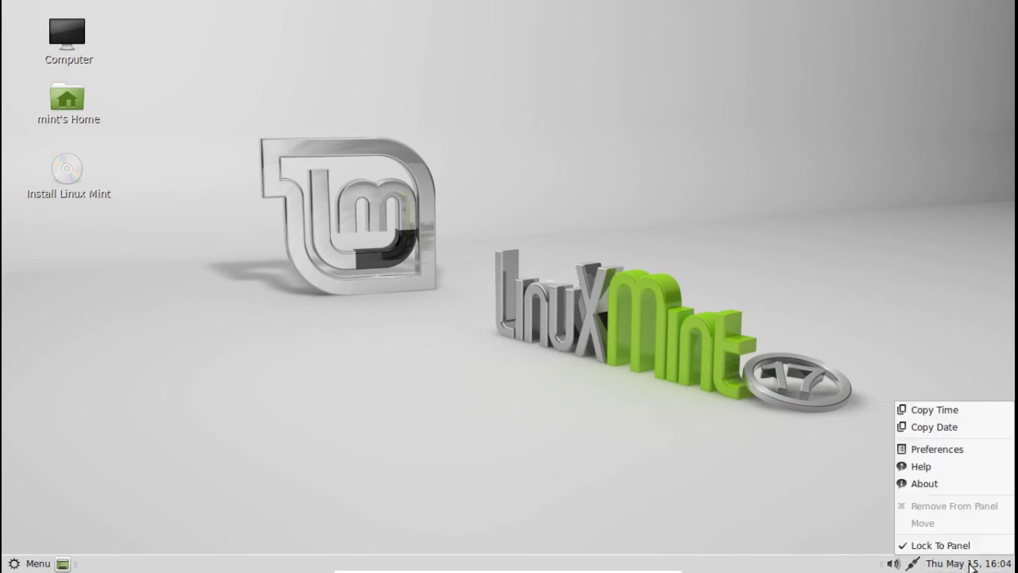
left_click(791, 445)
right_click(949, 564)
left_click(939, 449)
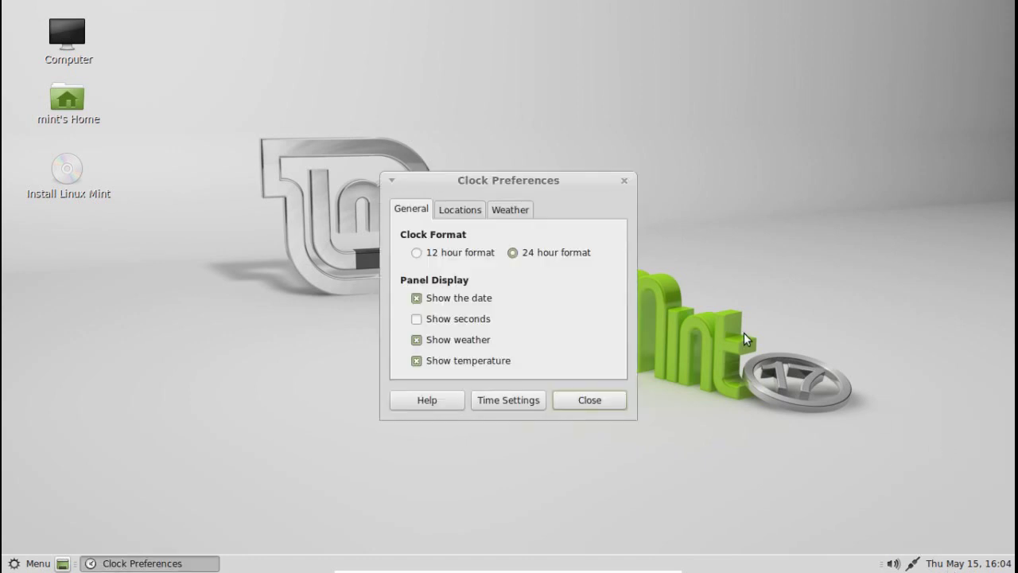
left_click(461, 210)
left_click(507, 213)
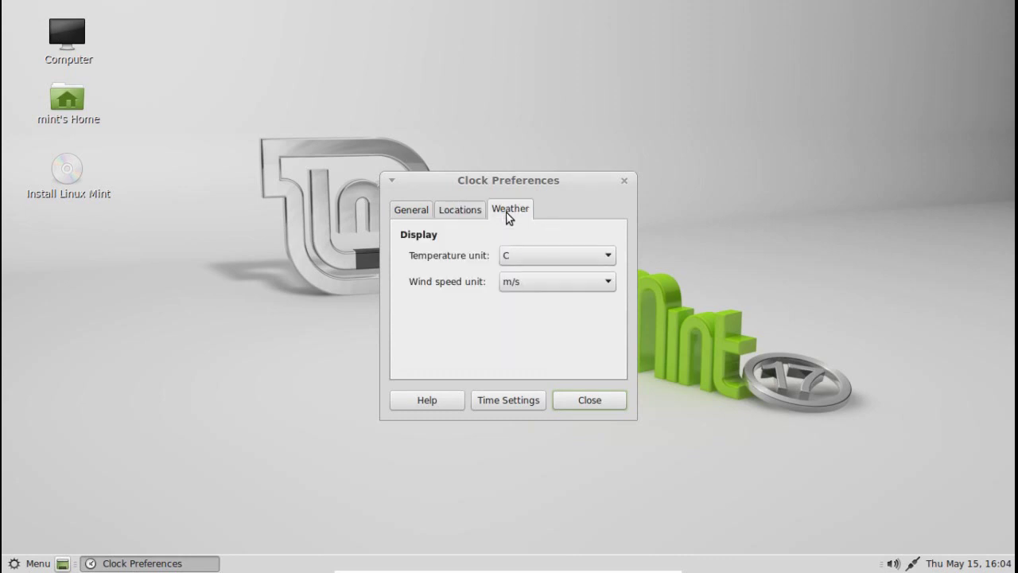
left_click(588, 402)
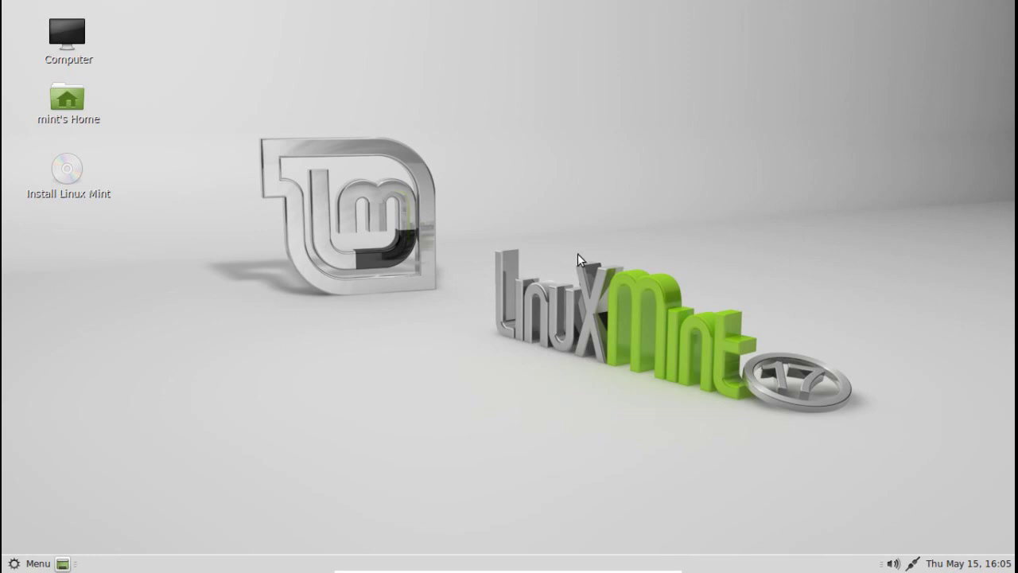
- Set the desktop panel's orientation to Top in its properties
right_click(725, 565)
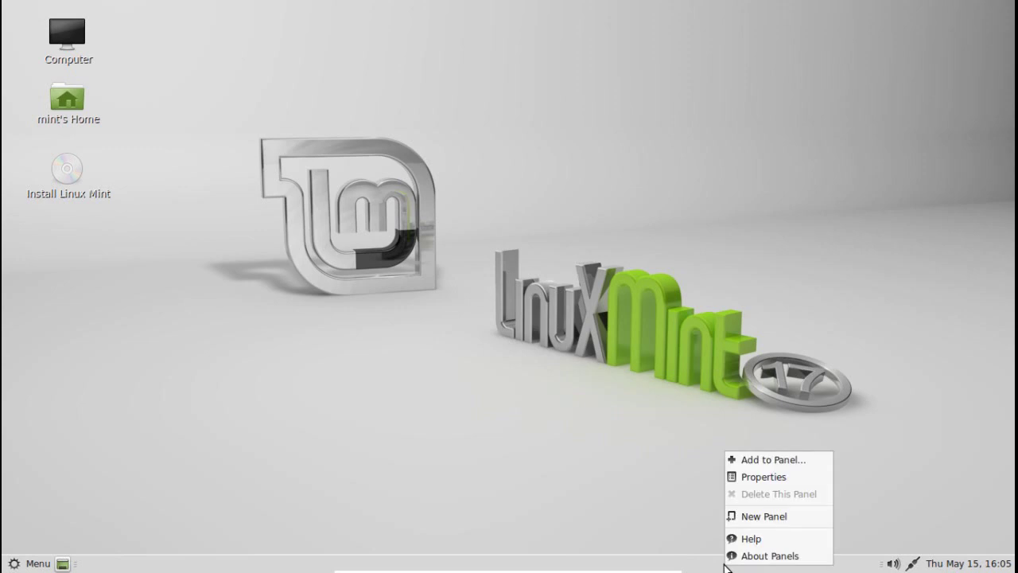
left_click(767, 482)
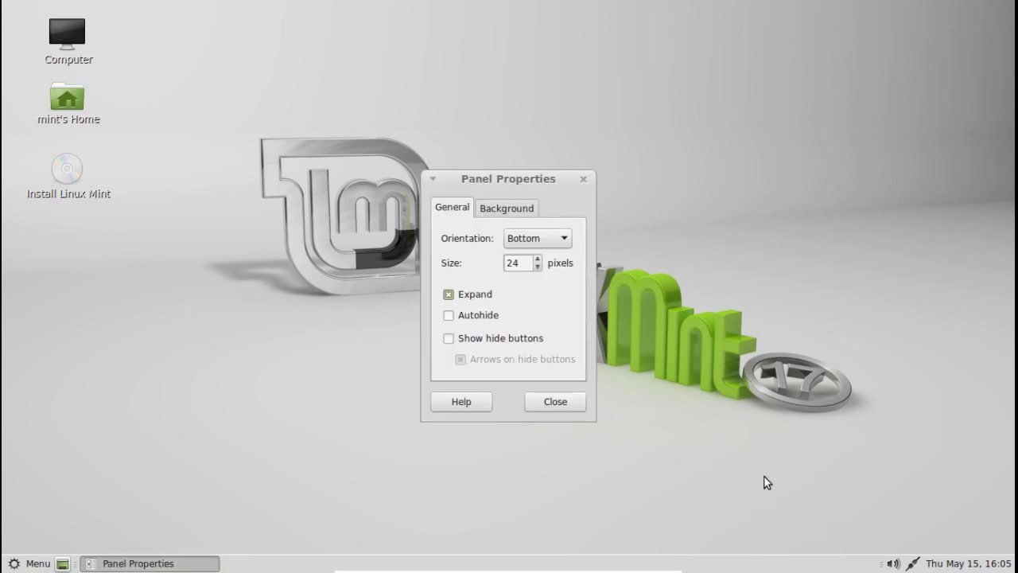
left_click(548, 239)
left_click(548, 220)
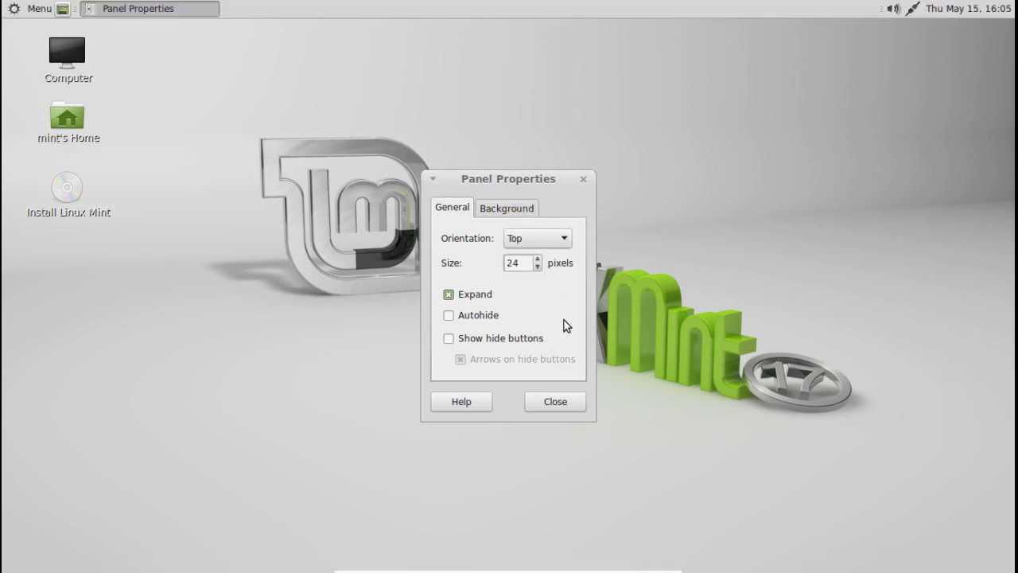
left_click(556, 401)
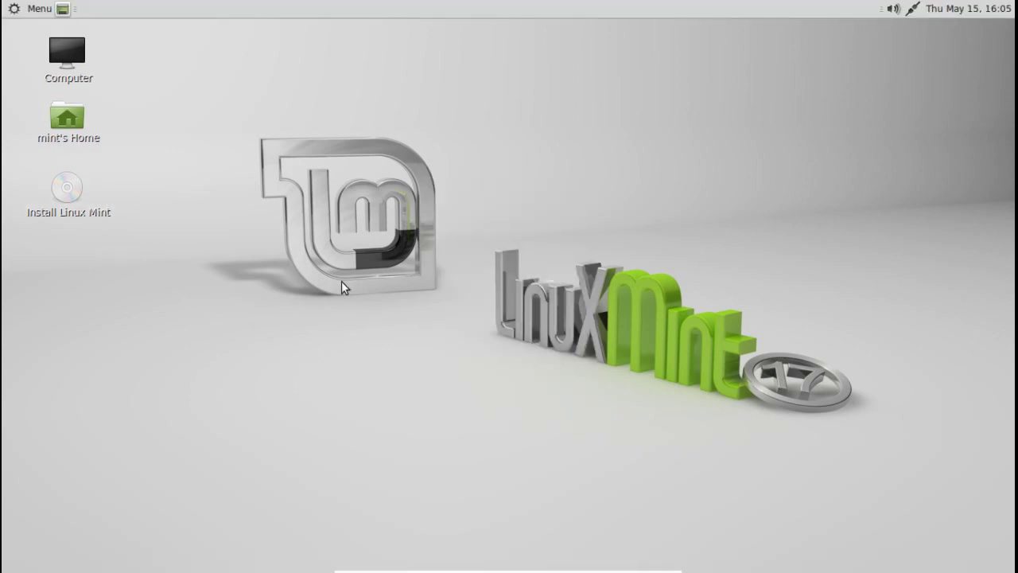
- Open System Monitor to check CPU, memory and network usage, and close it
left_click(13, 9)
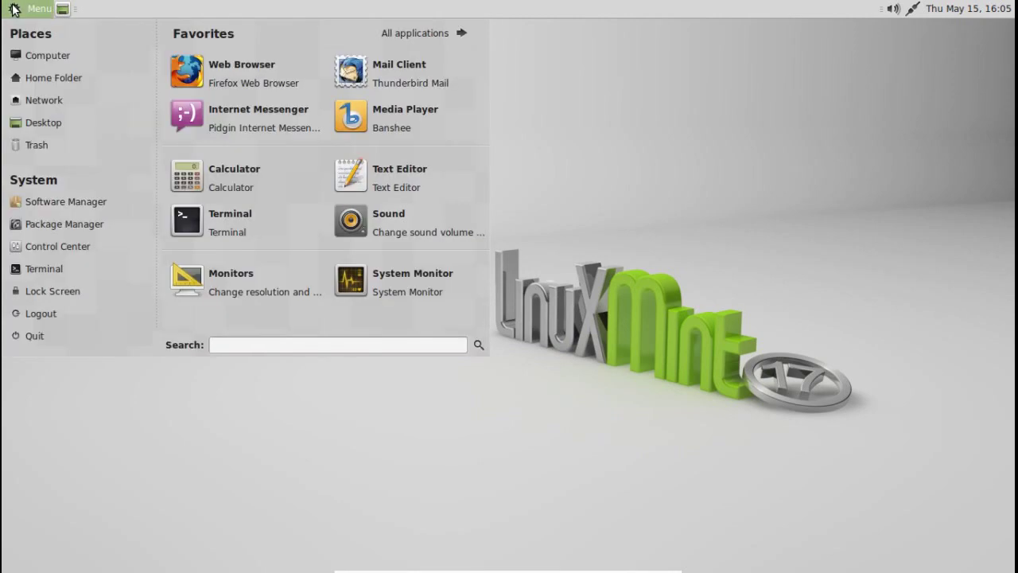
left_click(395, 34)
left_click(394, 34)
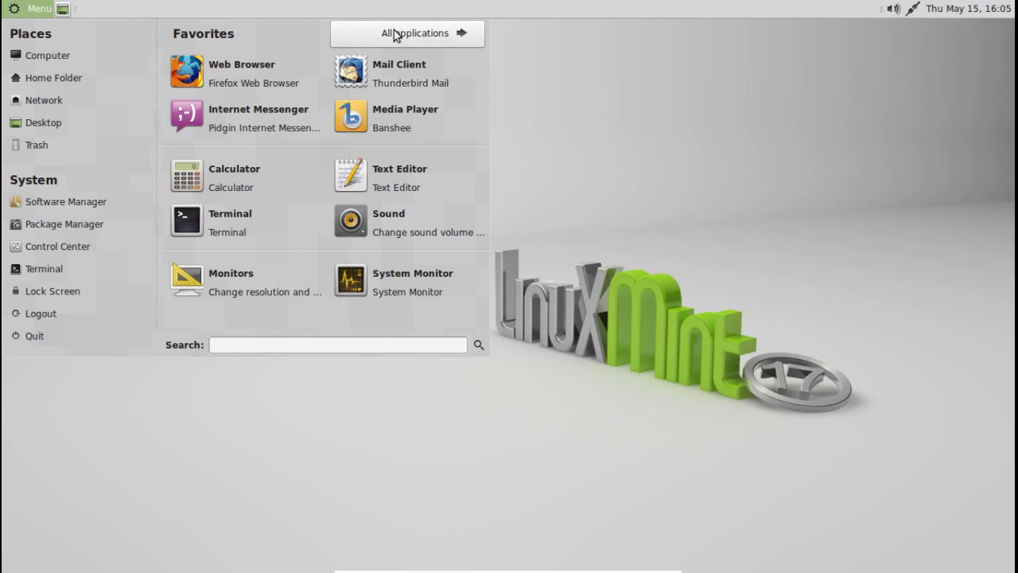
left_click(403, 295)
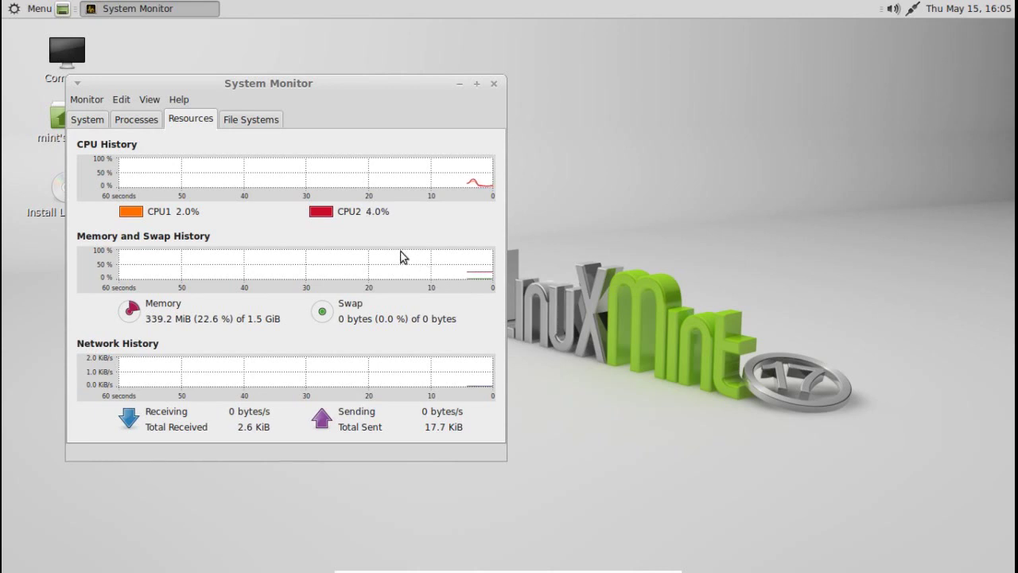
left_click(493, 82)
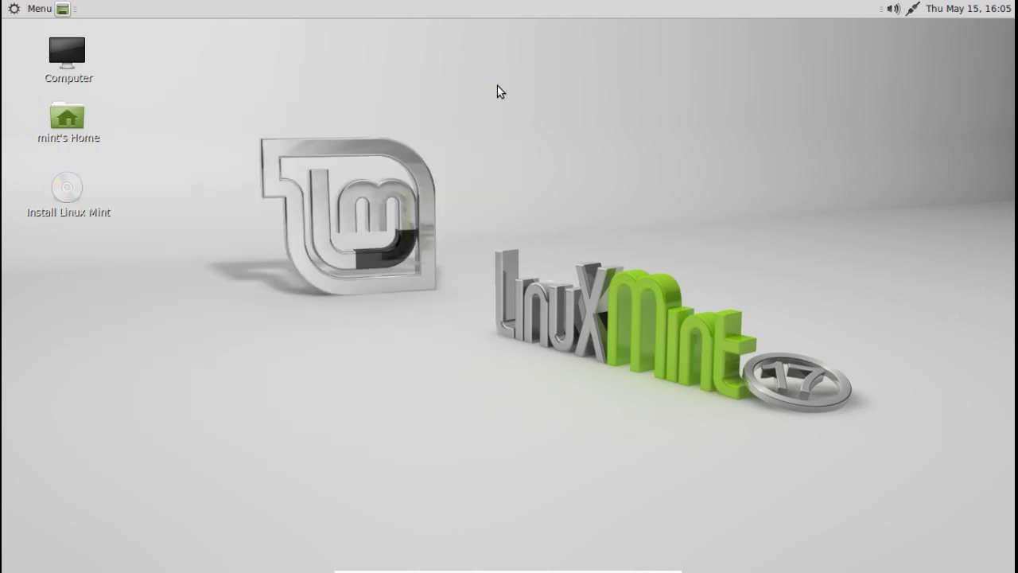
- Browse the full list of installed applications to see what software is included, and return to the favorites
left_click(17, 12)
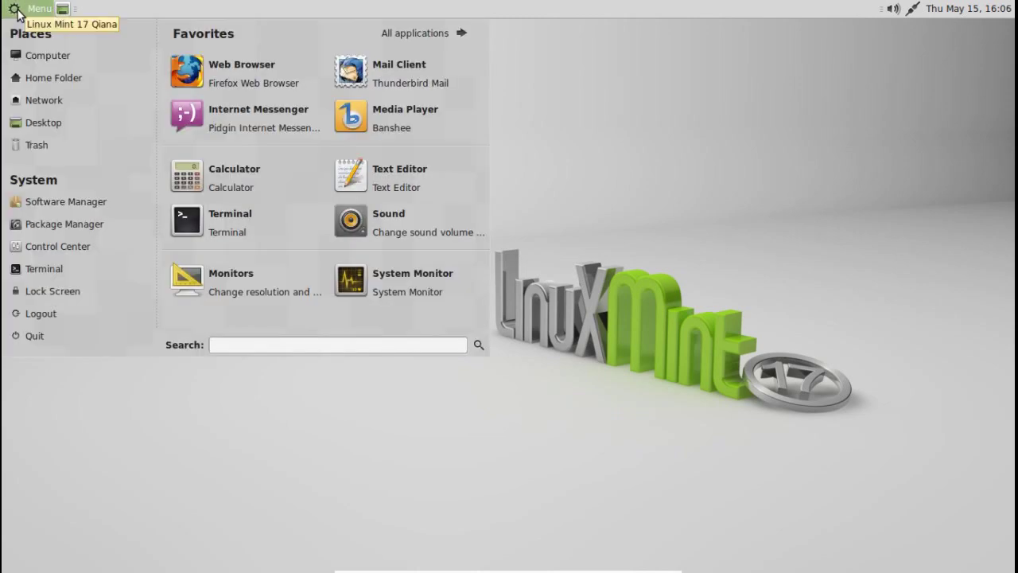
left_click(422, 37)
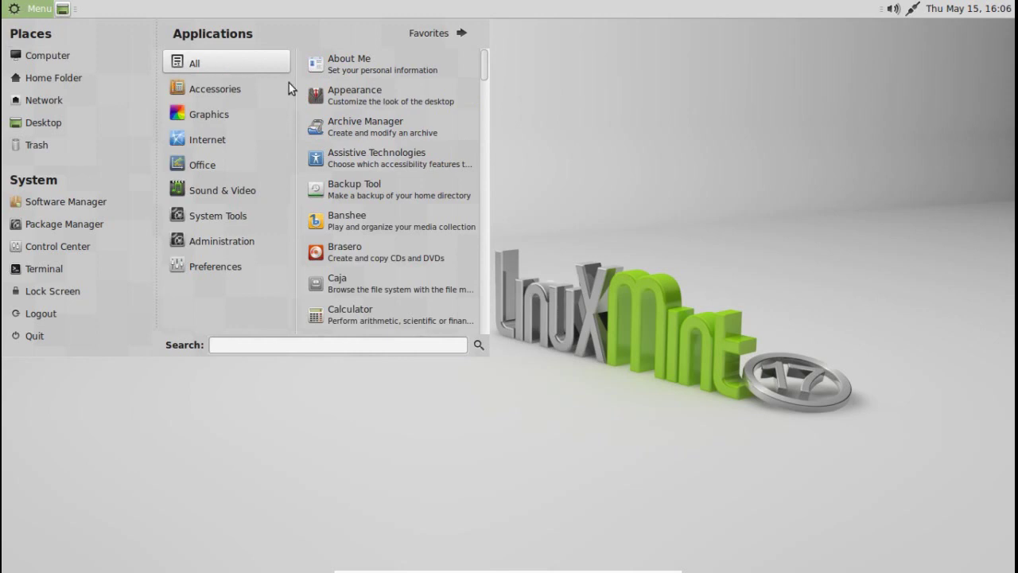
scroll(381, 115, "down", 2)
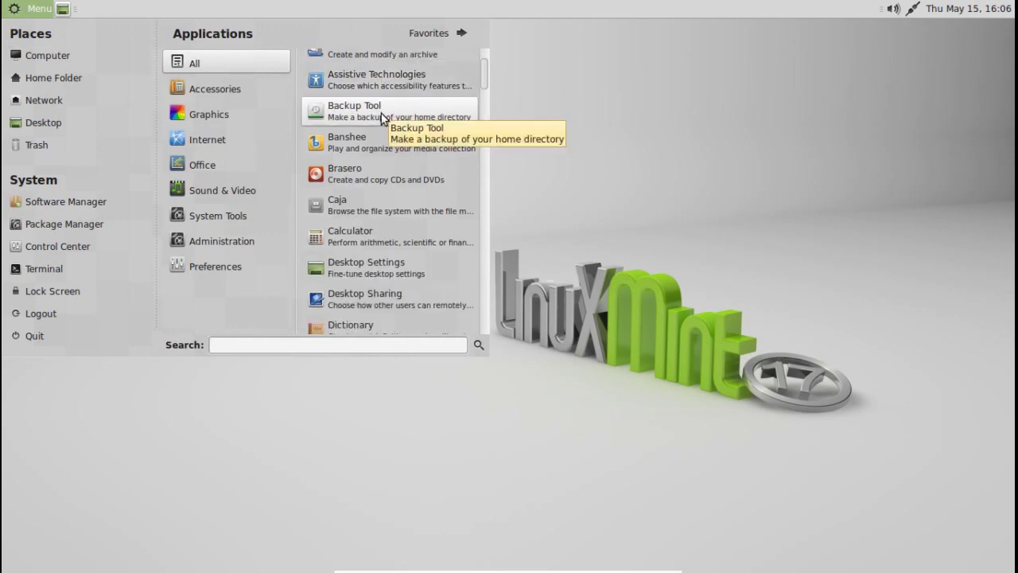
scroll(386, 119, "down", 8)
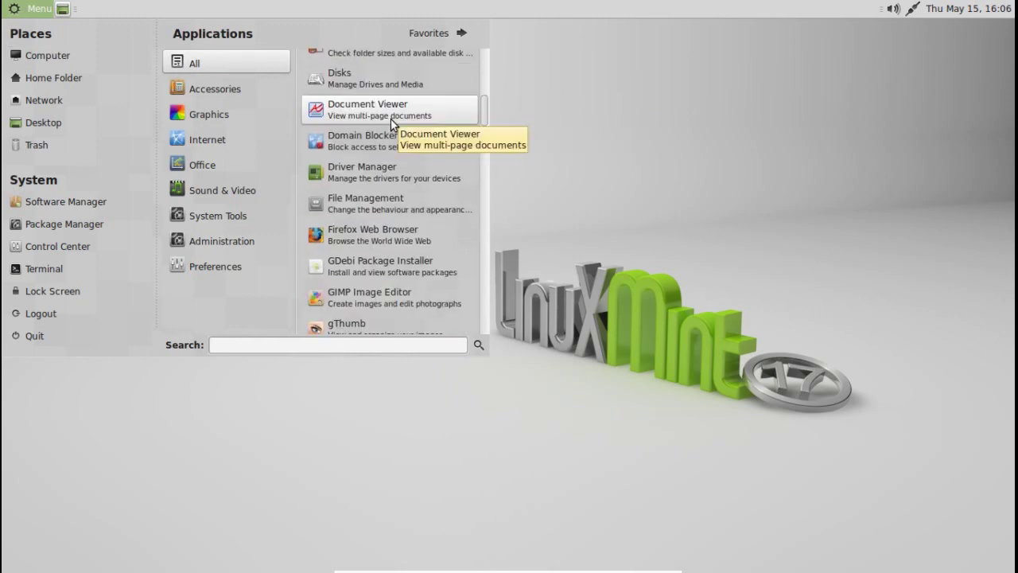
scroll(390, 122, "down", 5)
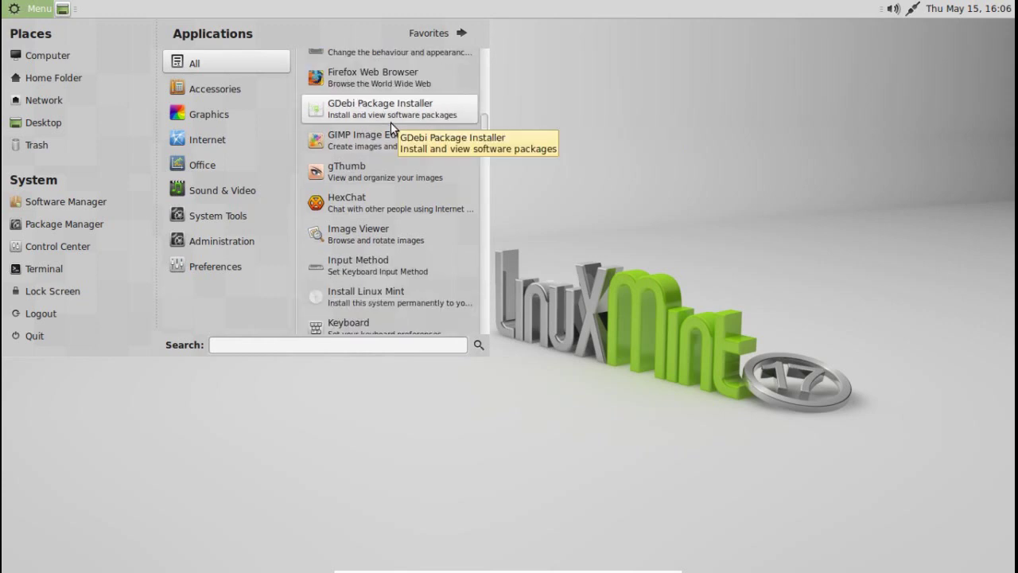
scroll(391, 122, "down", 10)
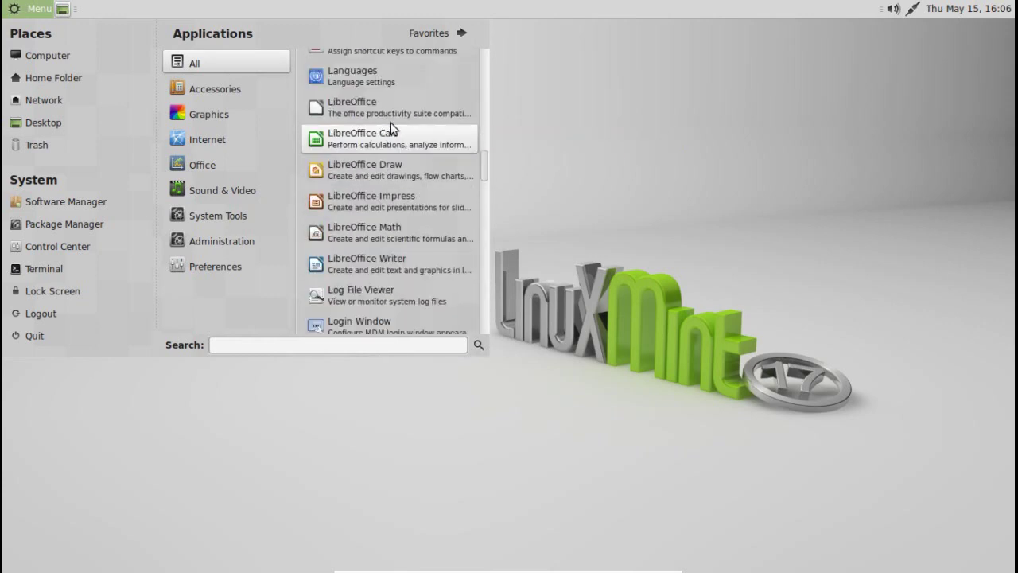
scroll(390, 124, "down", 6)
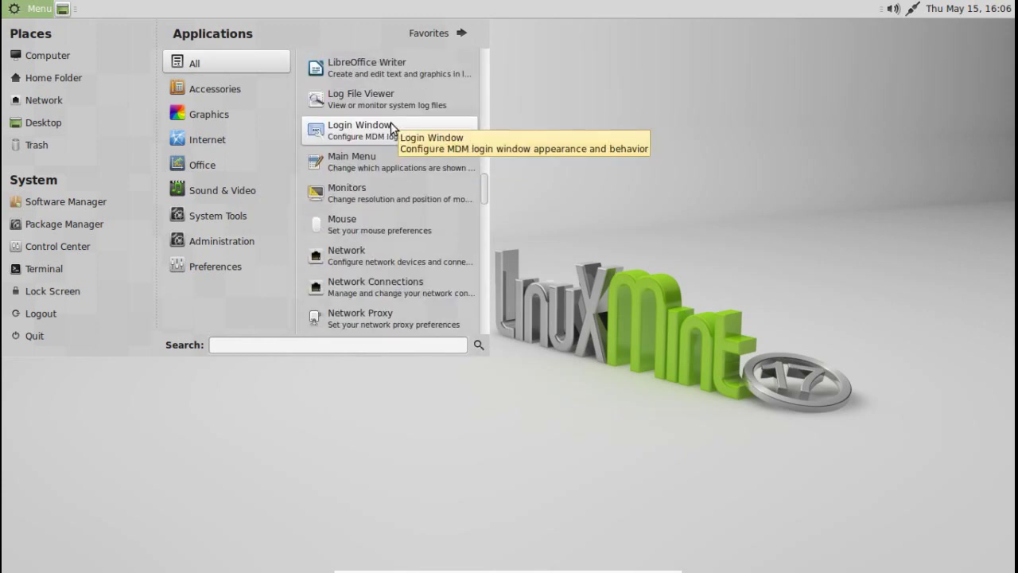
scroll(390, 127, "down", 4)
scroll(390, 126, "down", 11)
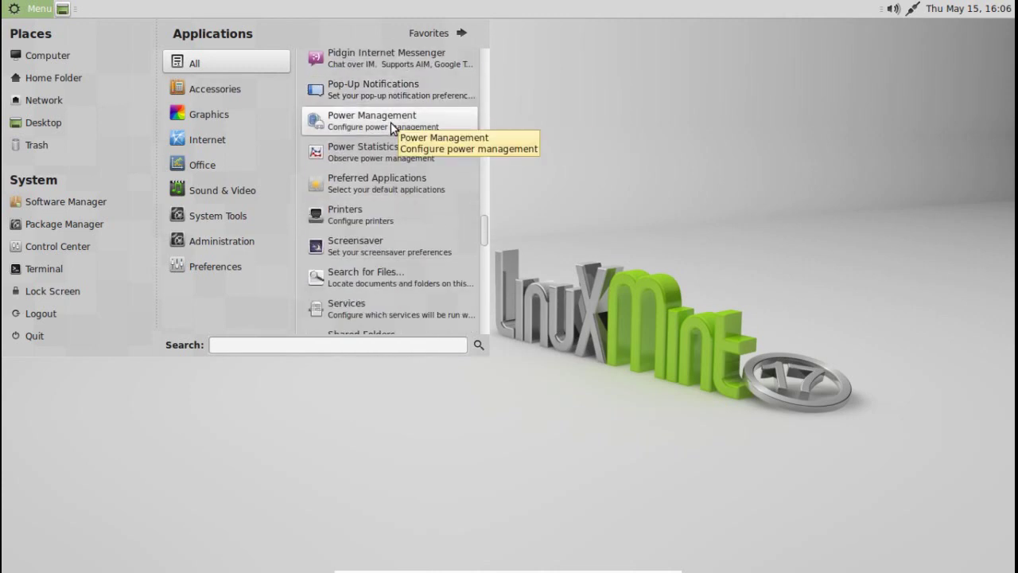
left_click(451, 42)
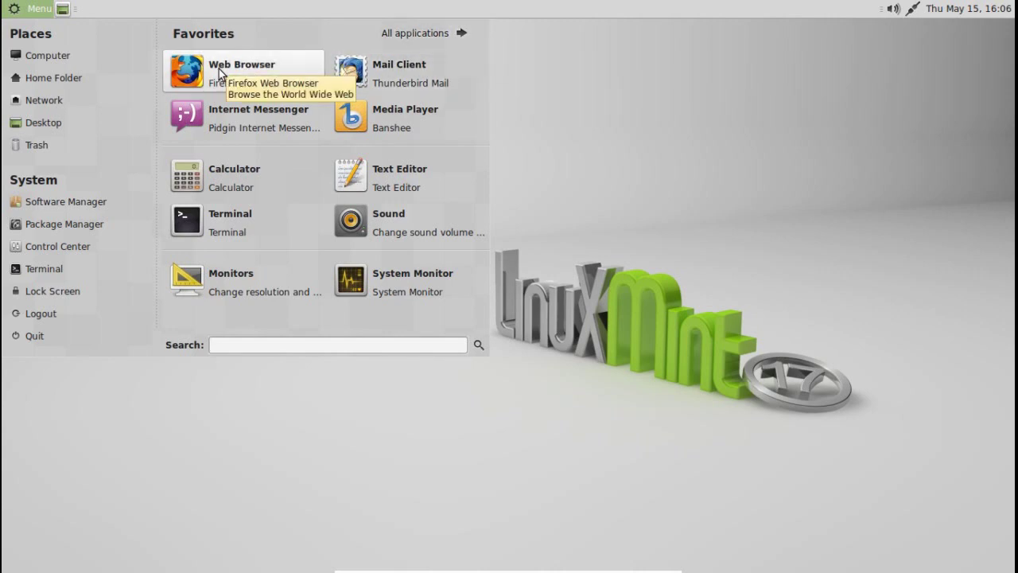
- Launch the Banshee media player to view its interface, close its window and quit its background session
left_click(414, 119)
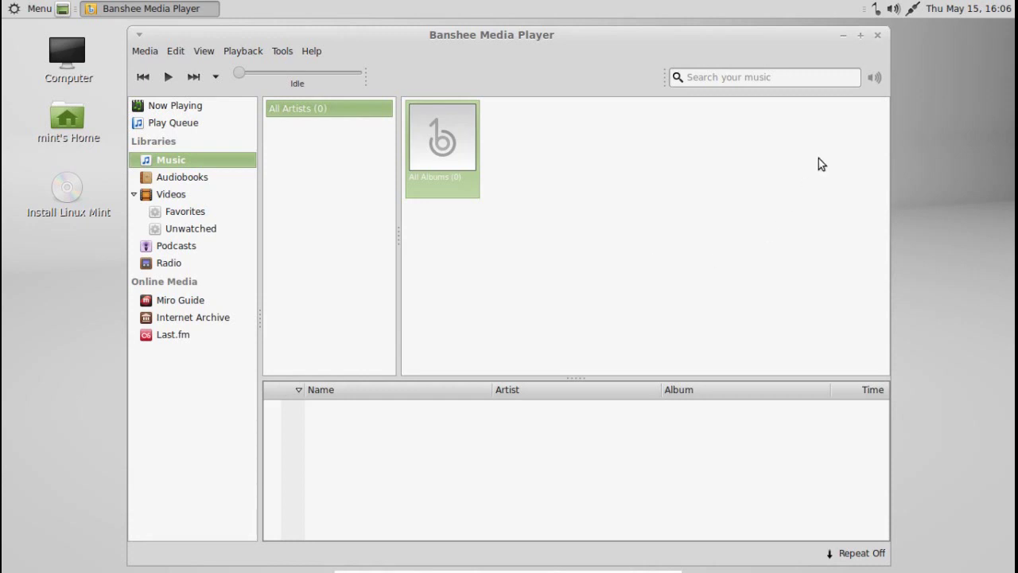
left_click(878, 36)
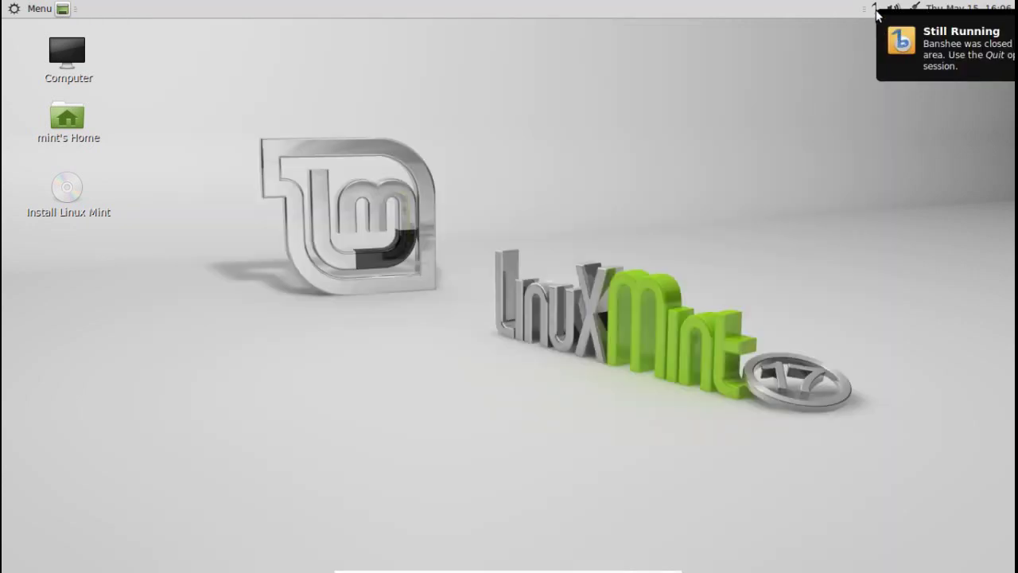
right_click(875, 11)
left_click(833, 47)
right_click(874, 11)
left_click(925, 161)
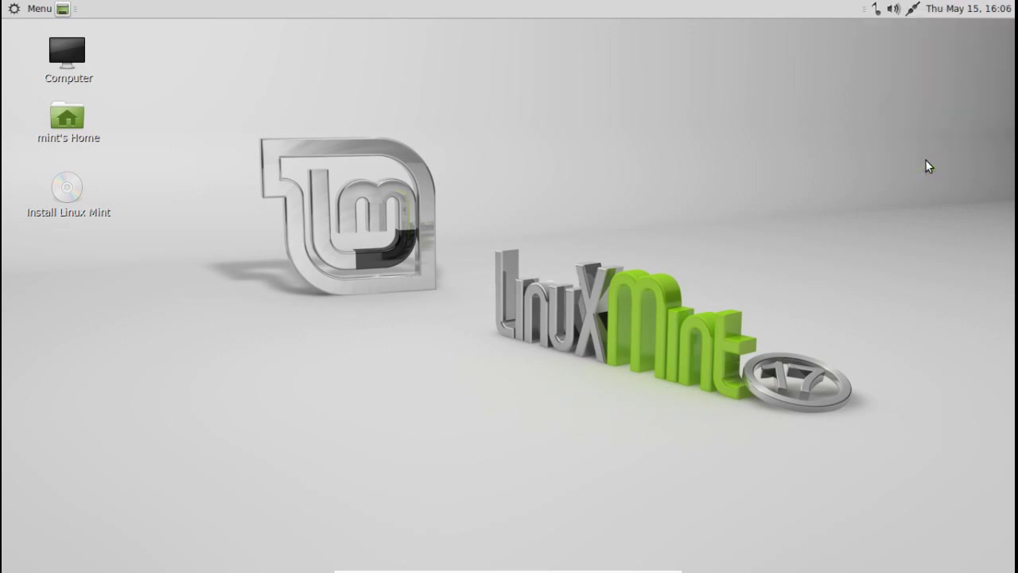
left_click(19, 10)
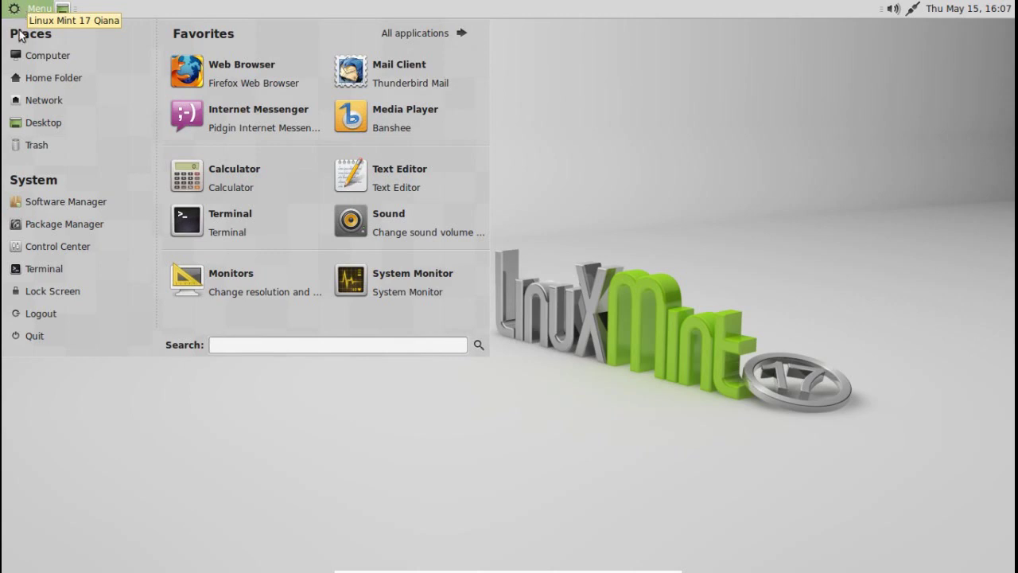
left_click(697, 177)
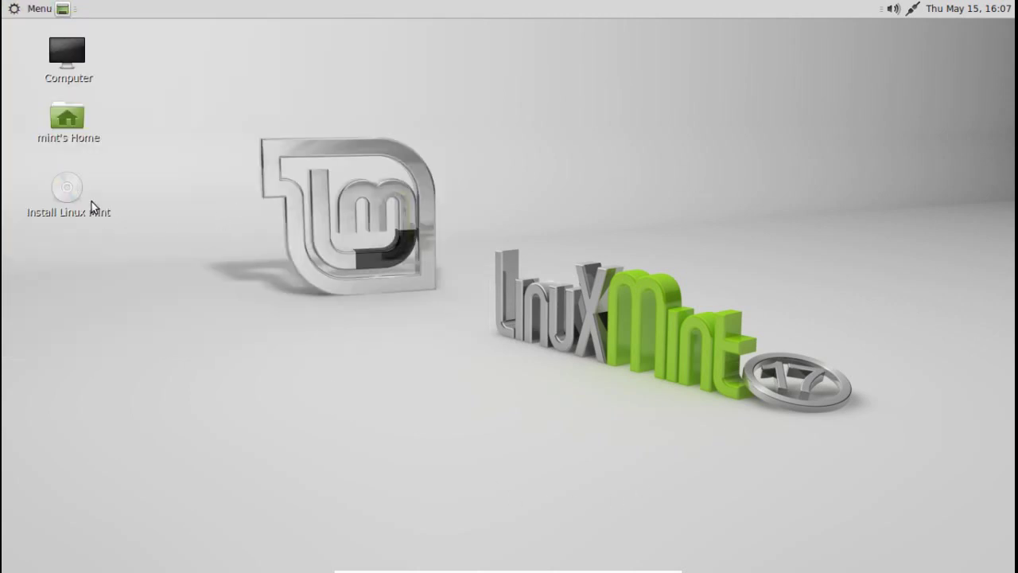
- Launch the Linux Mint installer from the desktop to view its Welcome page, and quit the installation
left_click(66, 191)
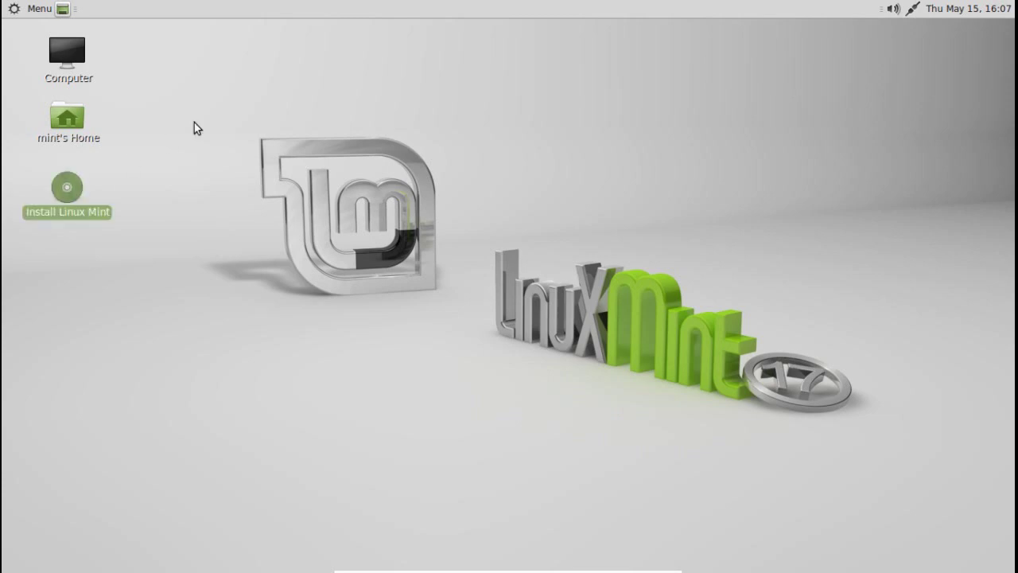
double_click(67, 187)
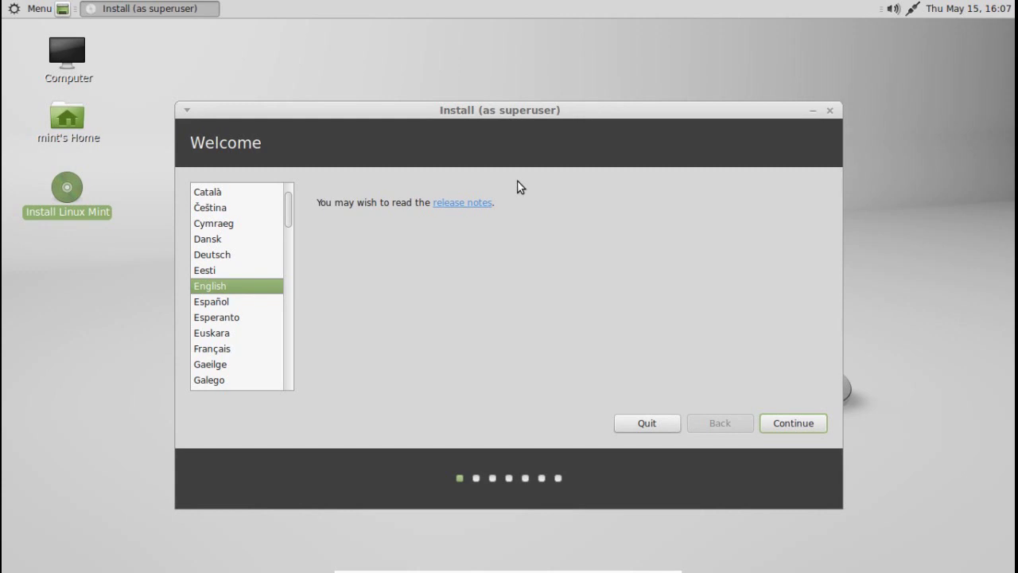
left_click(653, 421)
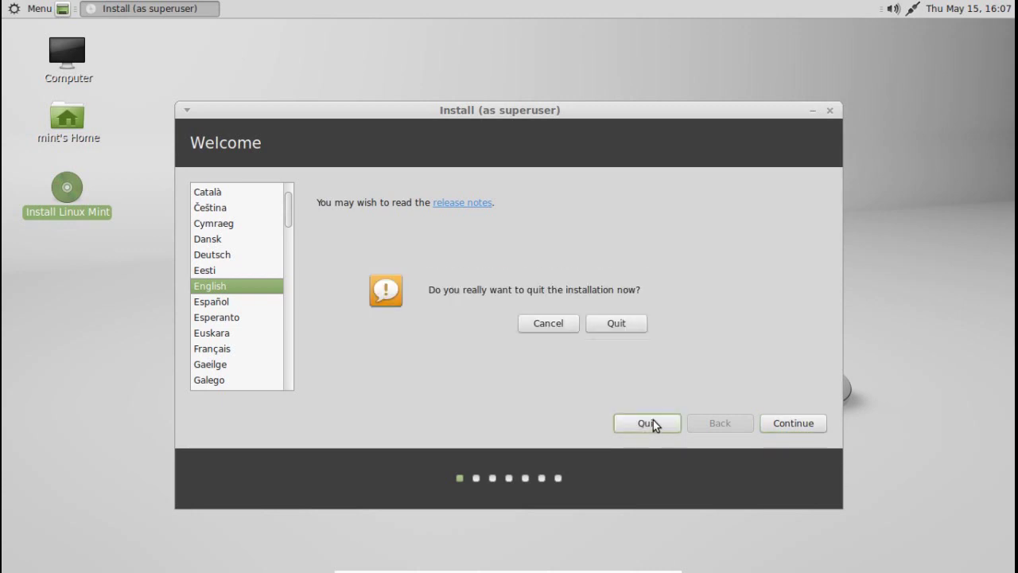
left_click(629, 324)
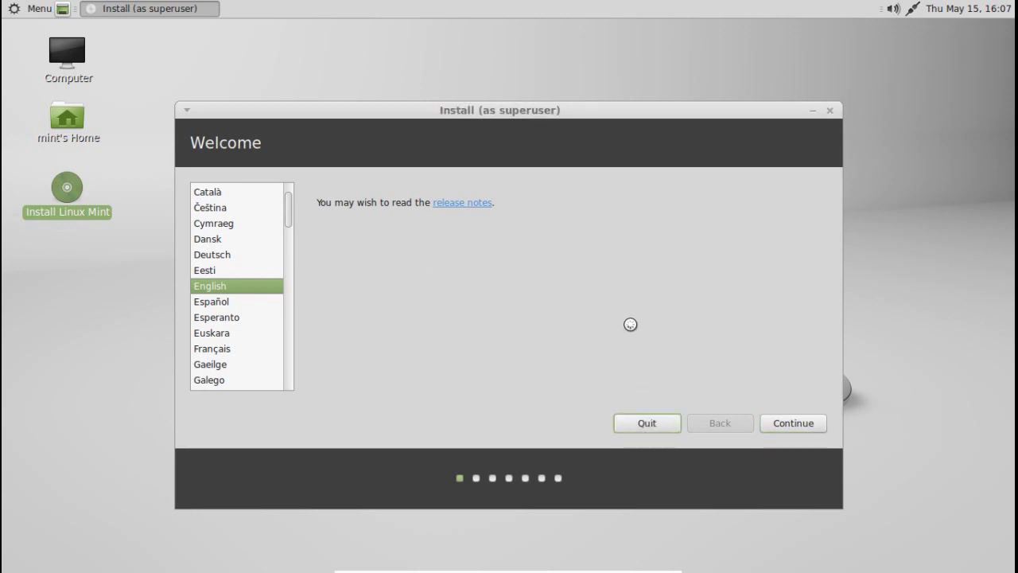
left_click(831, 110)
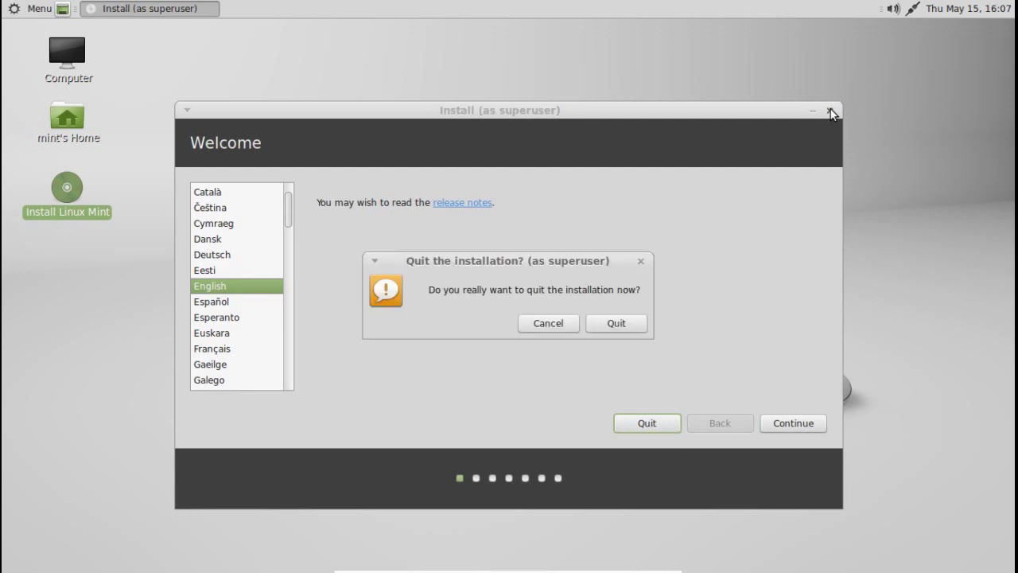